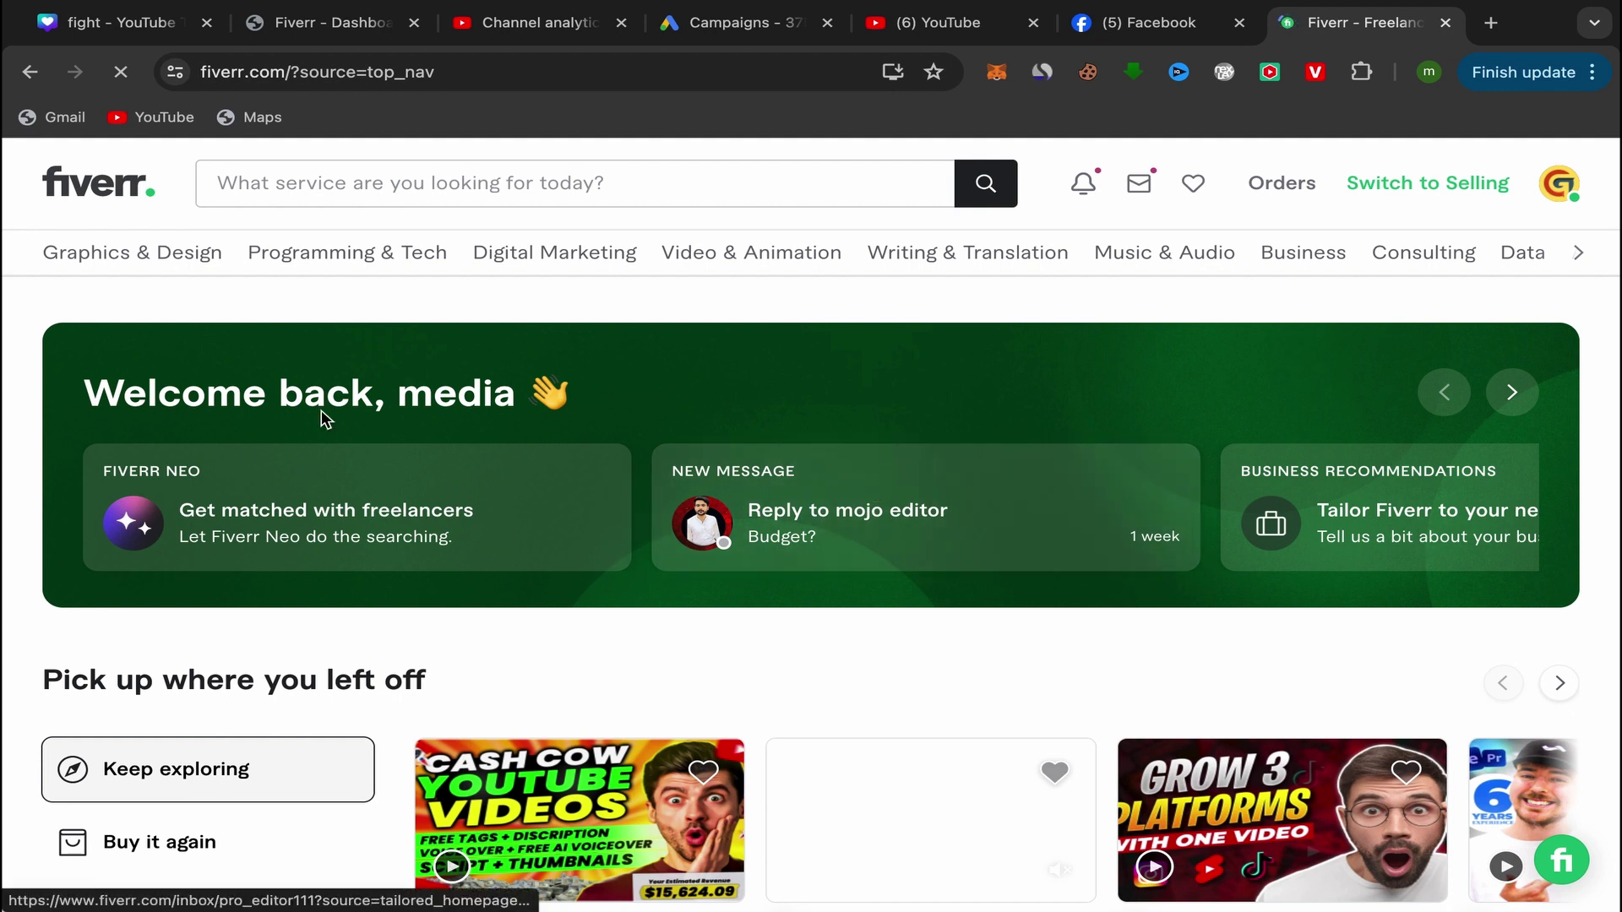
pyautogui.scroll(-2, 929, 634)
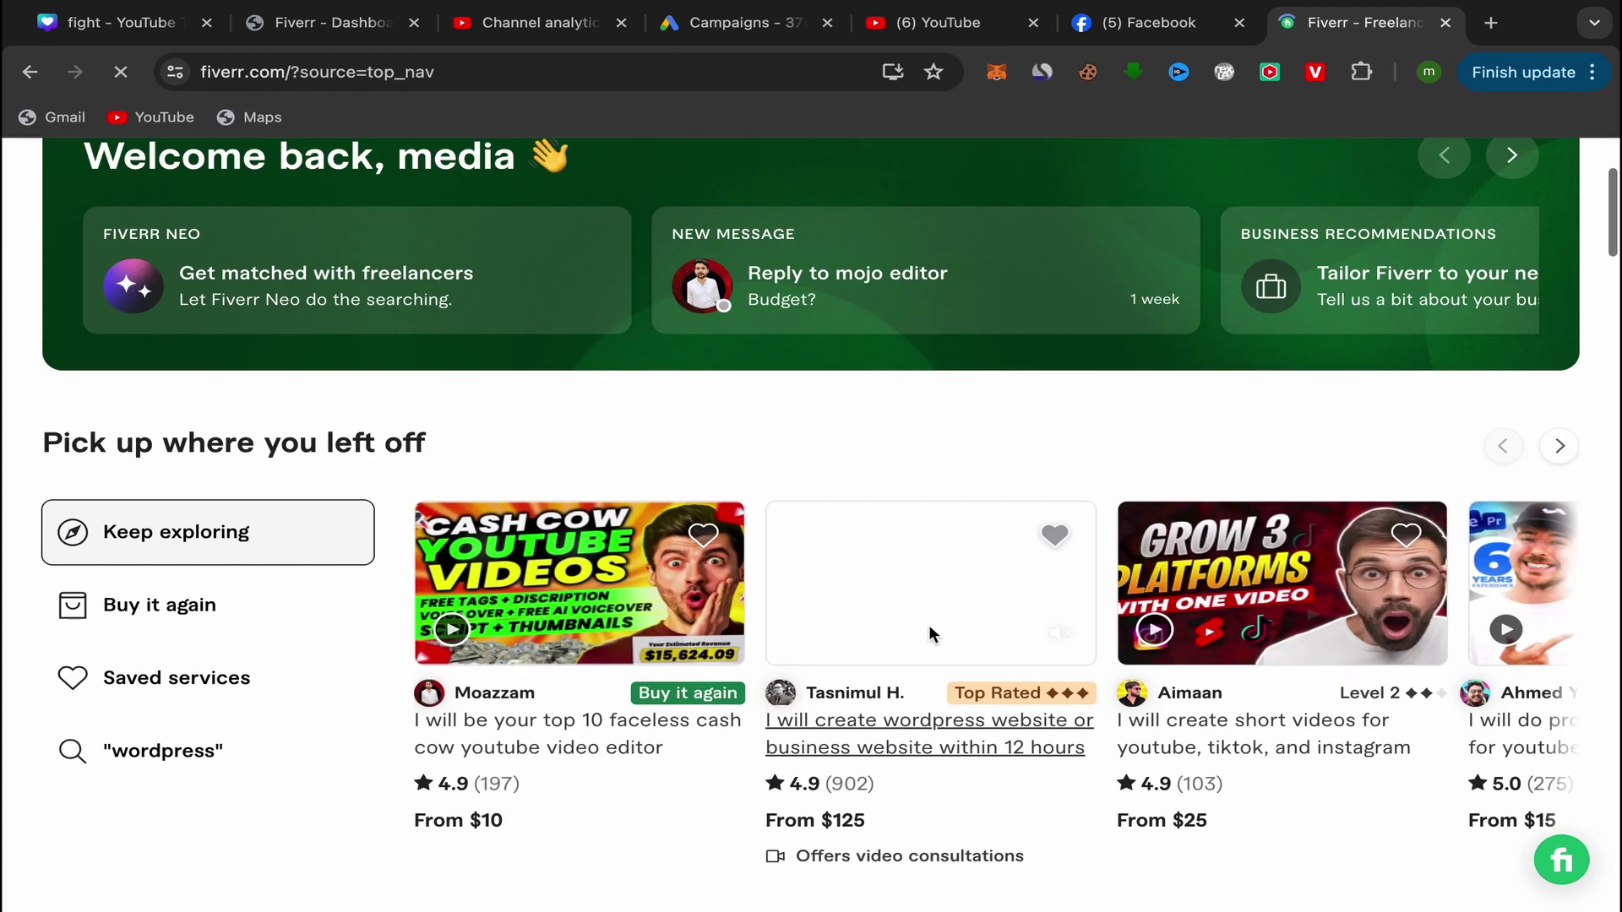
pyautogui.scroll(2, 928, 635)
pyautogui.scroll(-4, 906, 597)
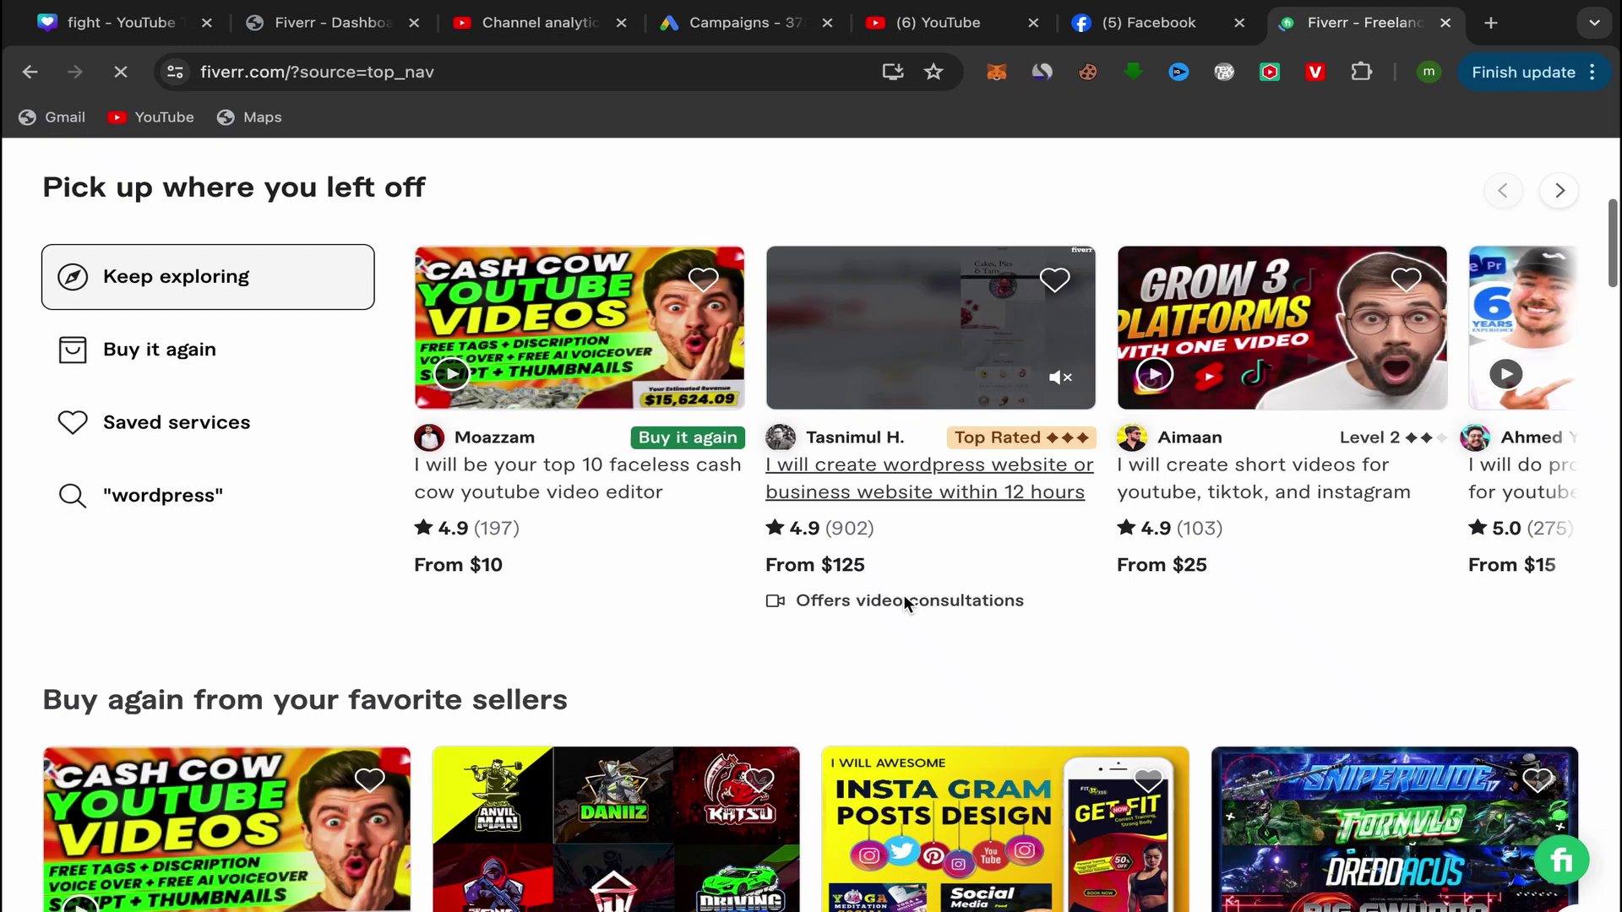
pyautogui.scroll(-4, 904, 602)
pyautogui.scroll(8, 899, 583)
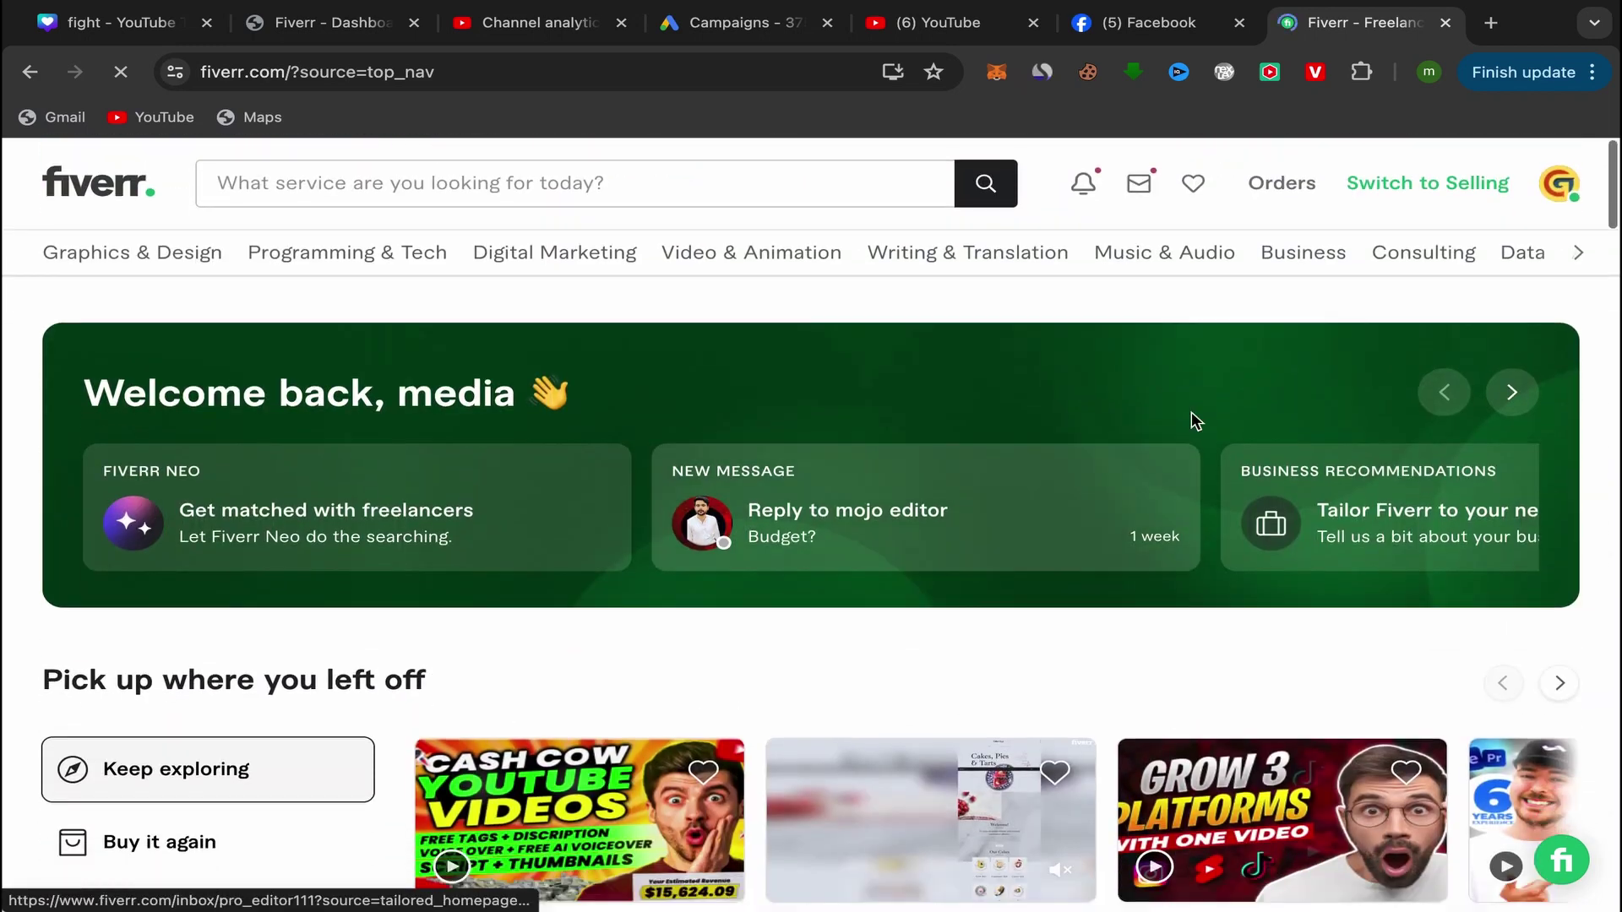
# - Reach Billing and payments from the profile account menu
pyautogui.click(1561, 190)
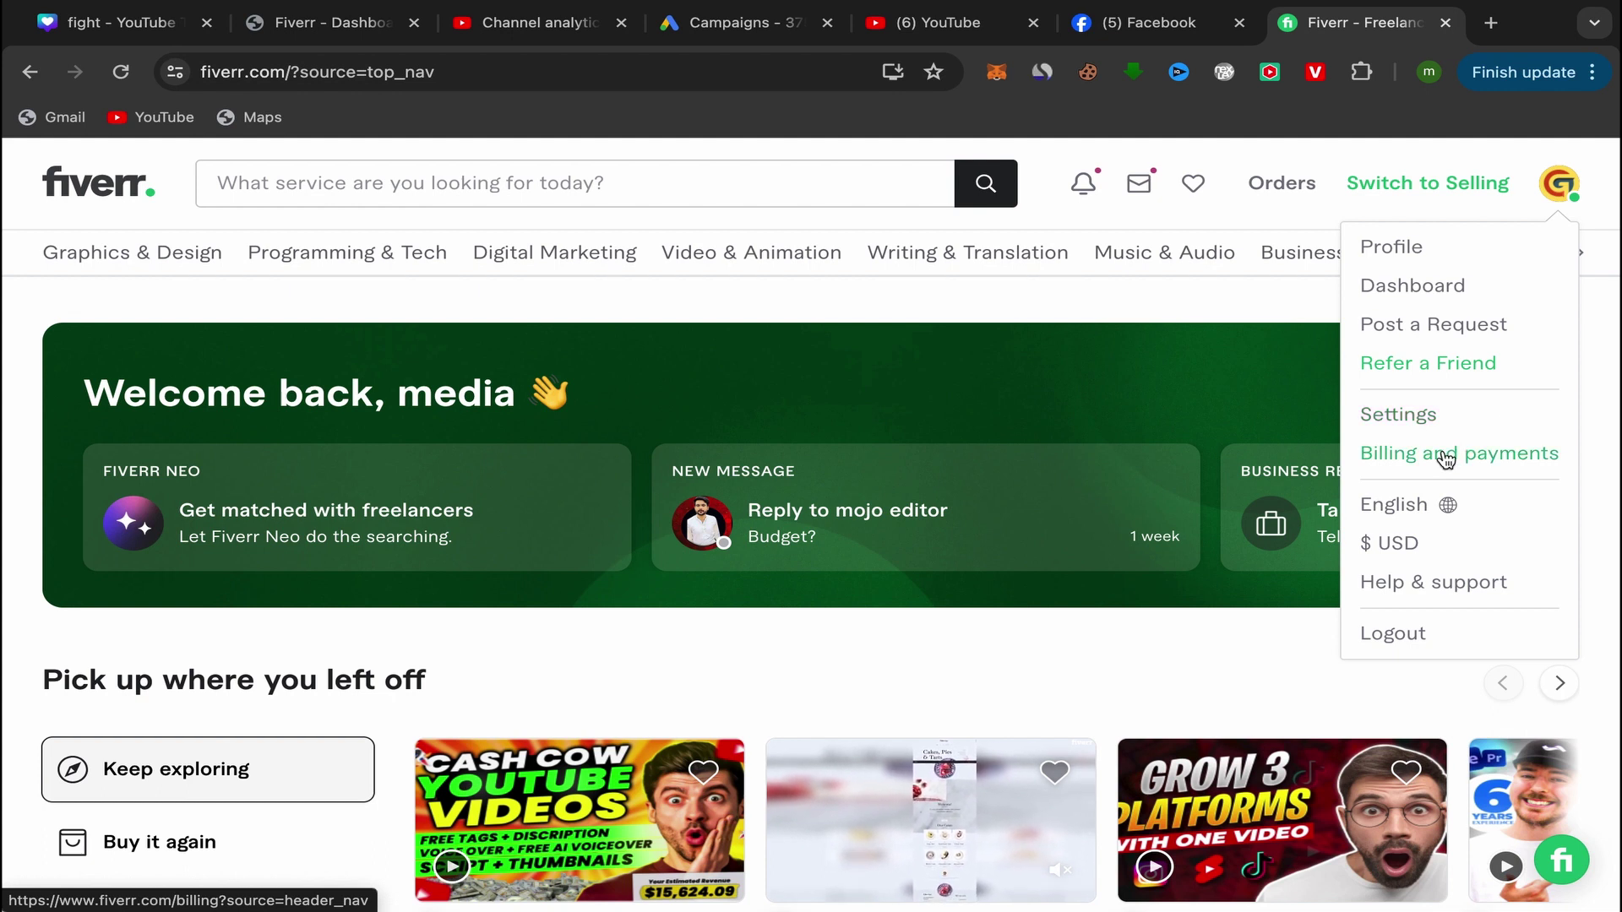
pyautogui.click(1445, 454)
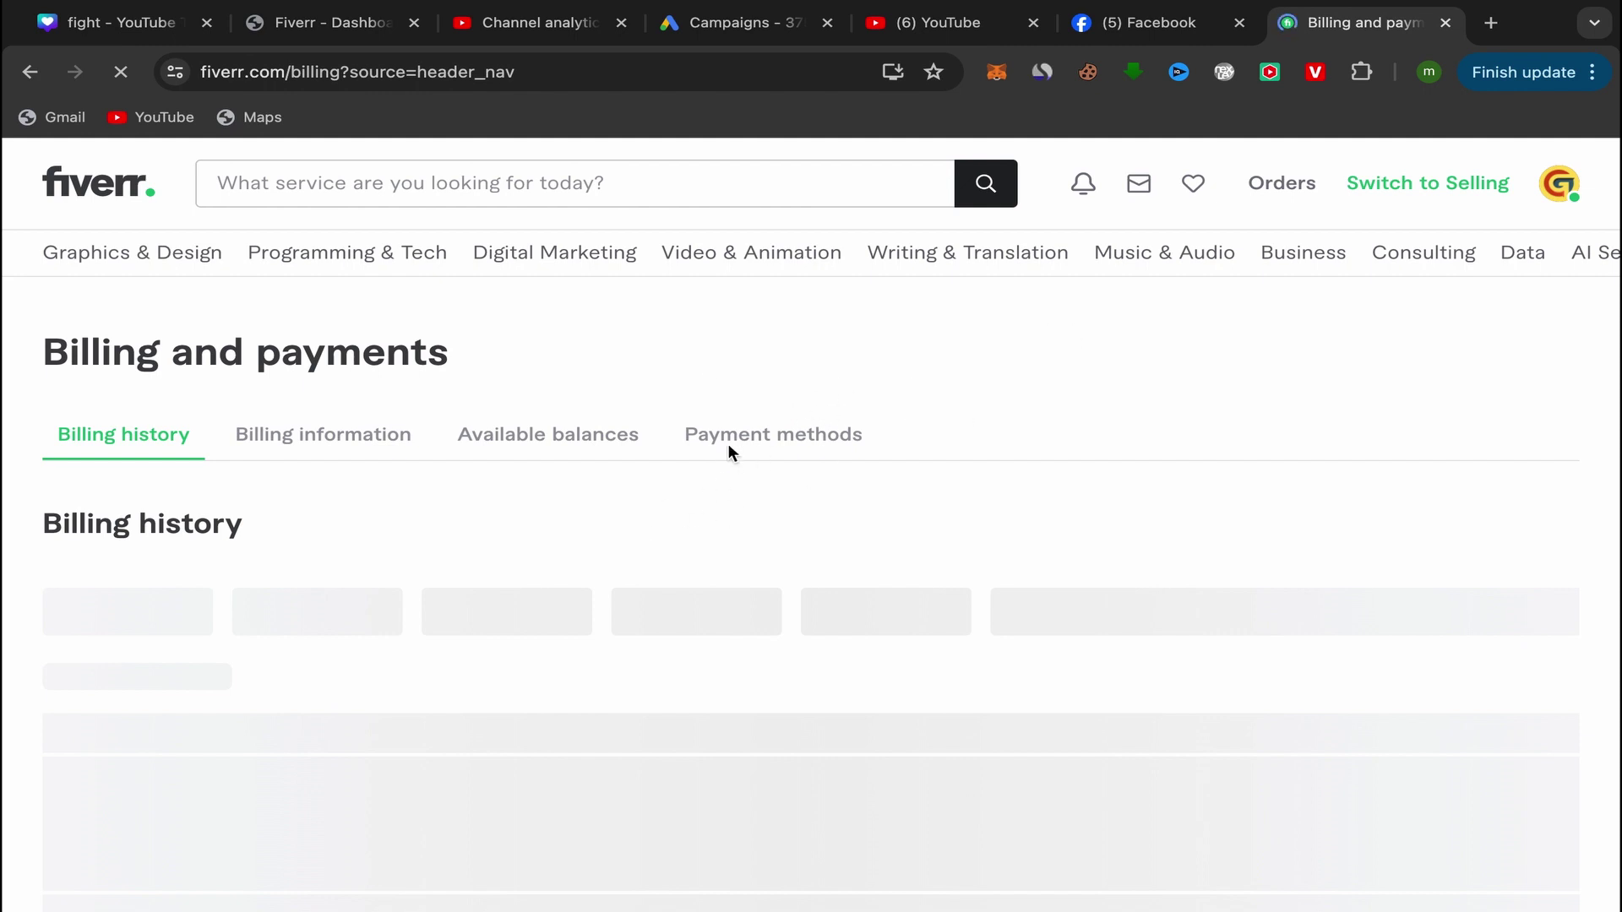
# - Show the saved Payment methods and begin adding a new one
pyautogui.click(754, 434)
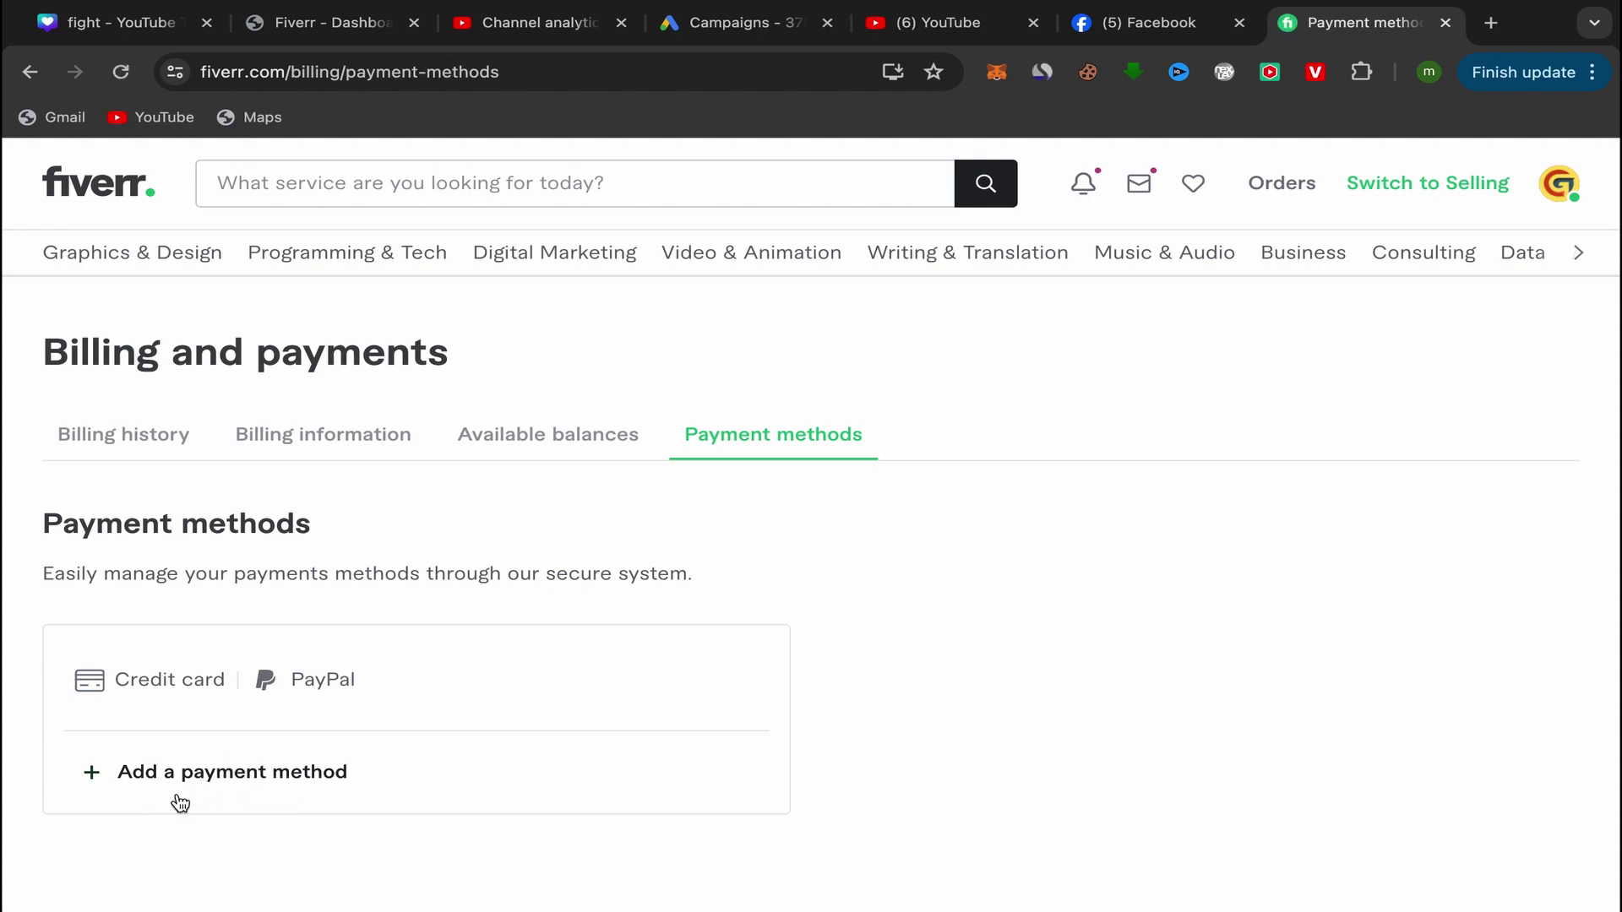
pyautogui.click(206, 772)
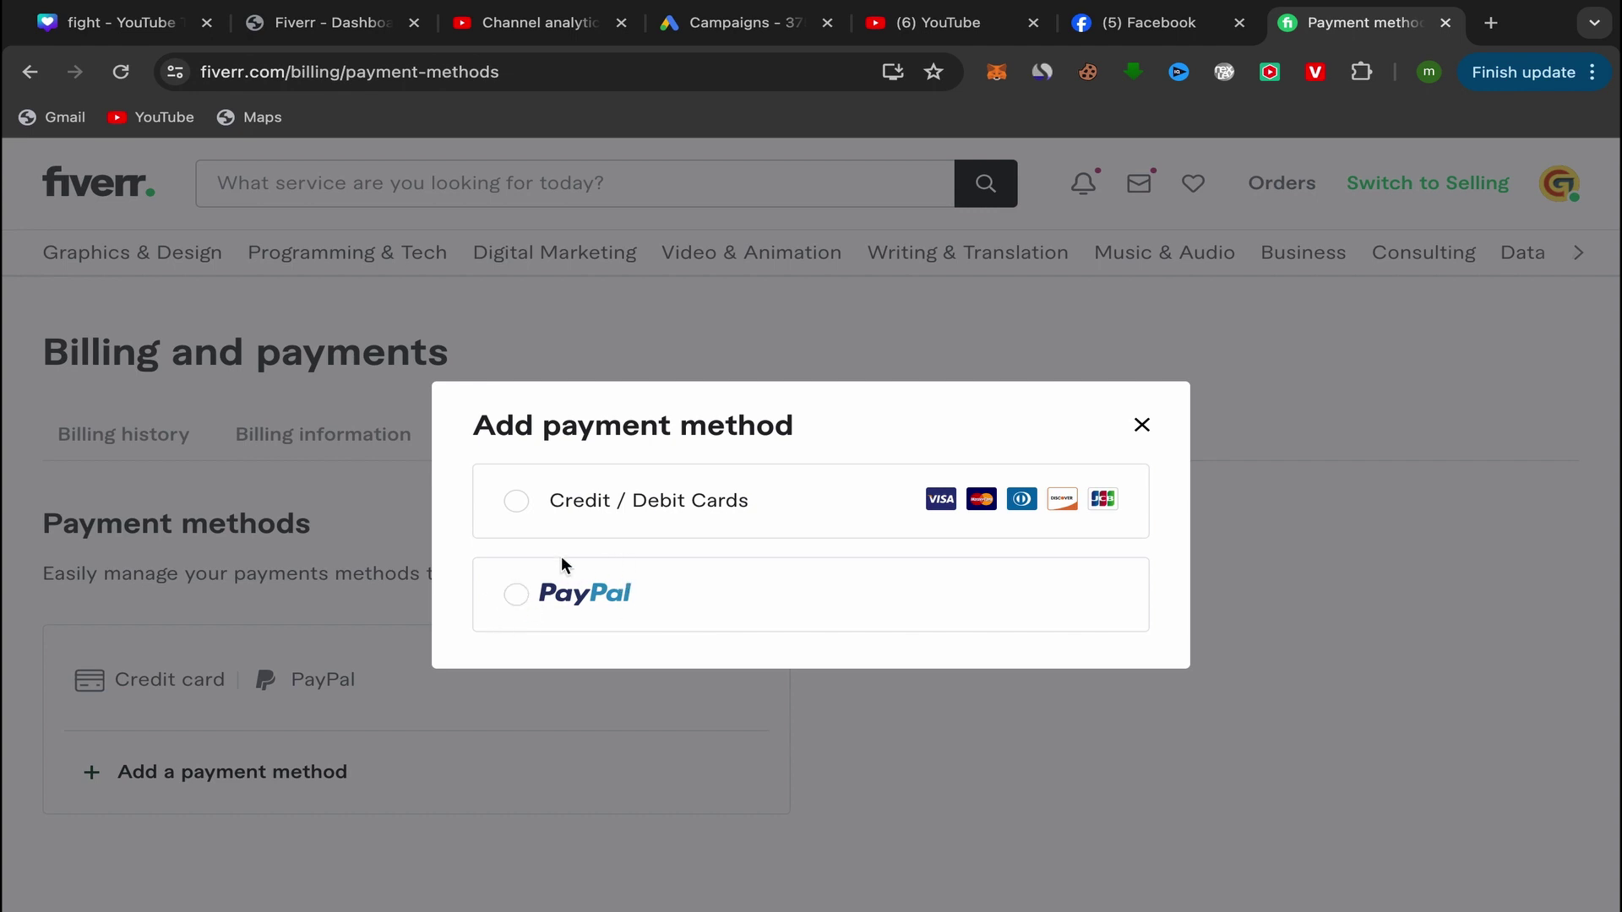
# - Select PayPal as the new payment method in the Add payment method dialog
pyautogui.click(517, 596)
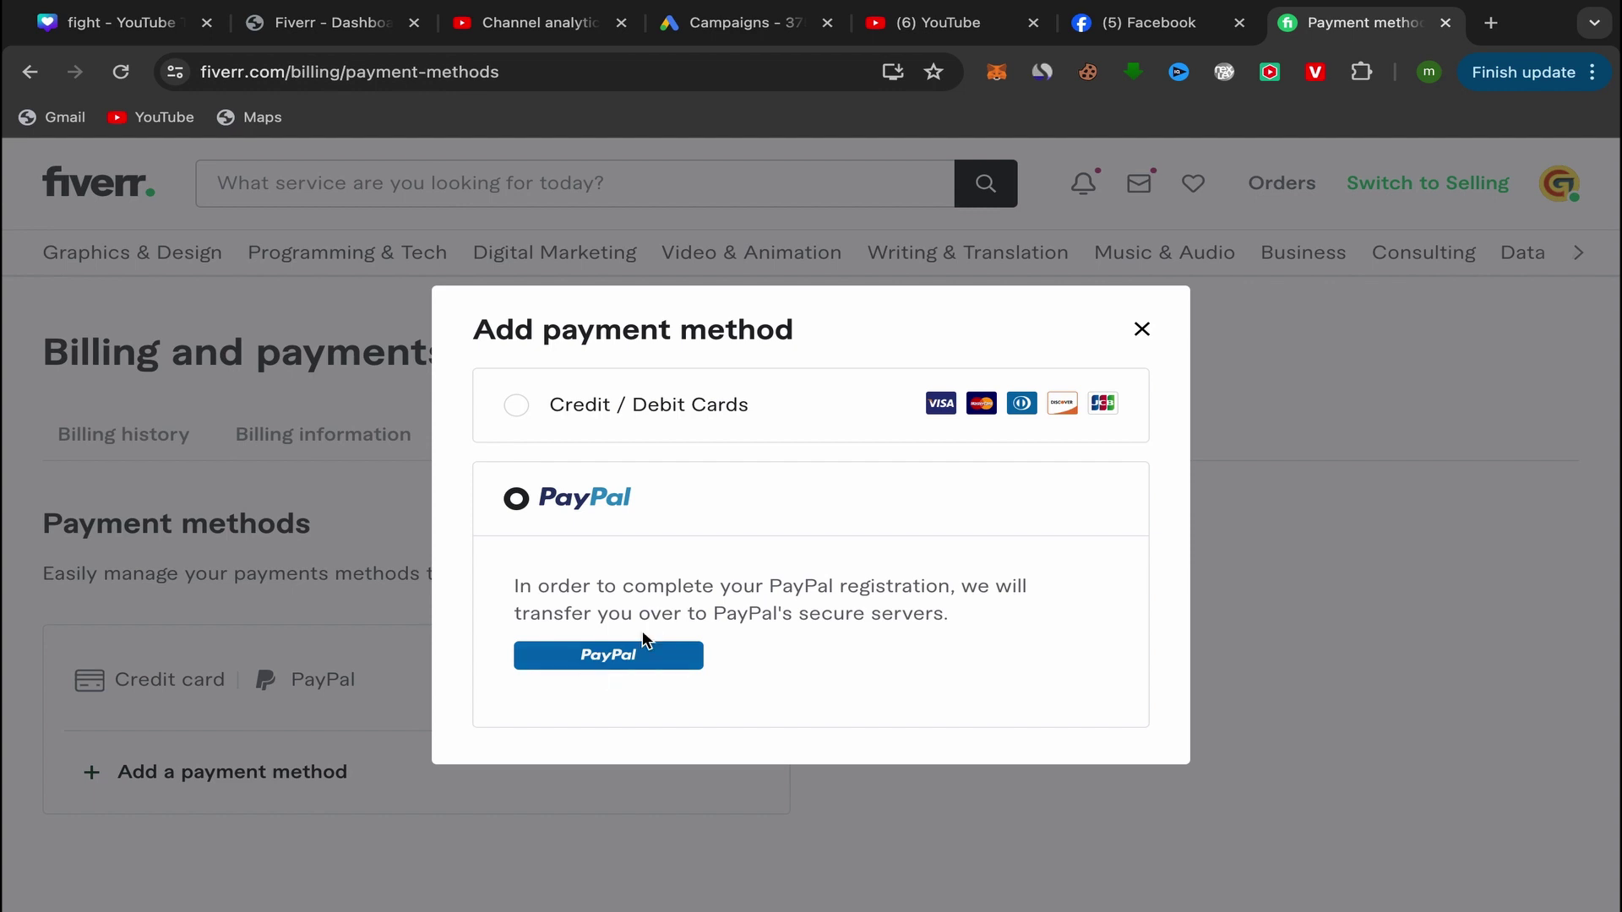
# - Continue to PayPal, opening its secure one-time-code login in a new tab
pyautogui.click(616, 669)
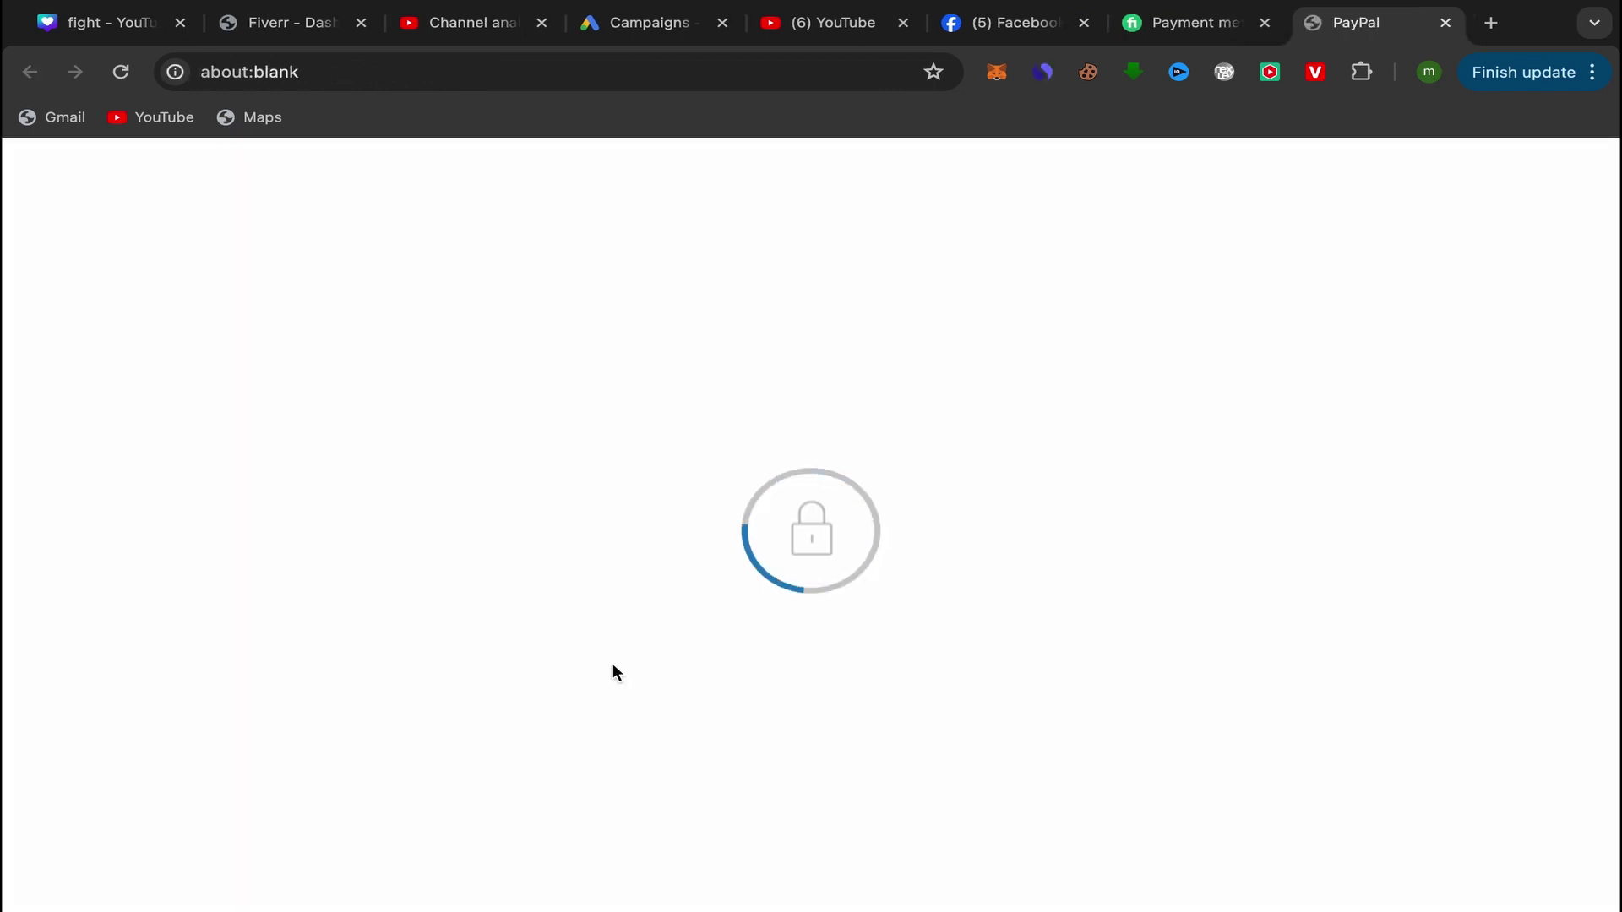